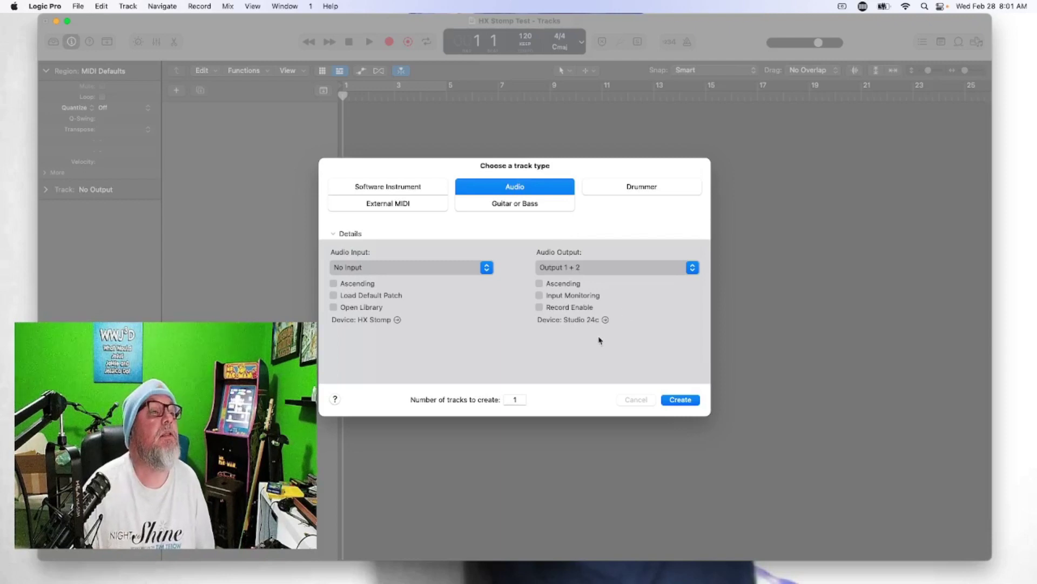
# Create audio track Audio 1 with its input set to HX Stomp Input 1 + 2.
pyautogui.click(442, 267)
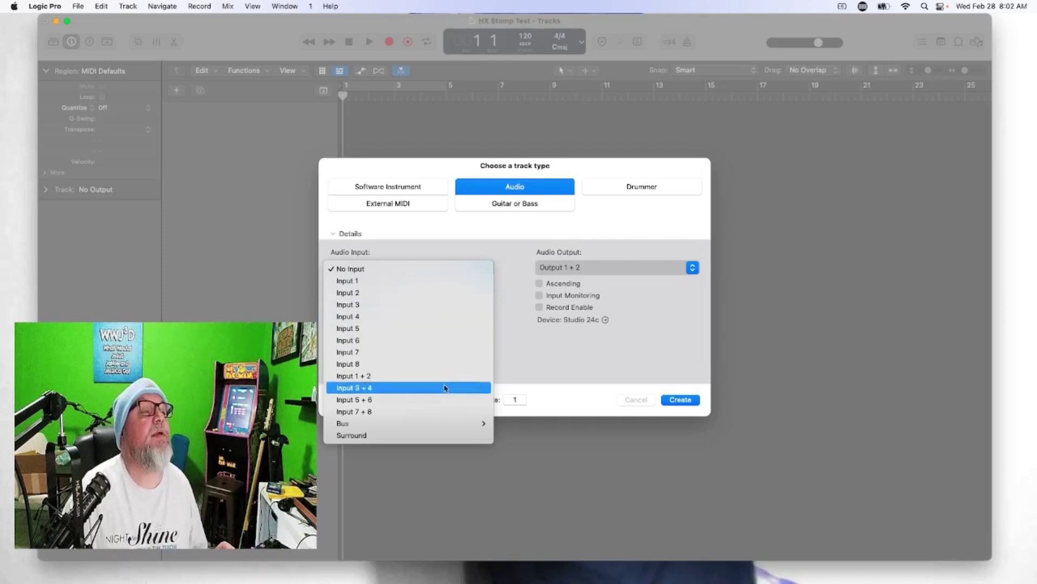
pyautogui.click(381, 377)
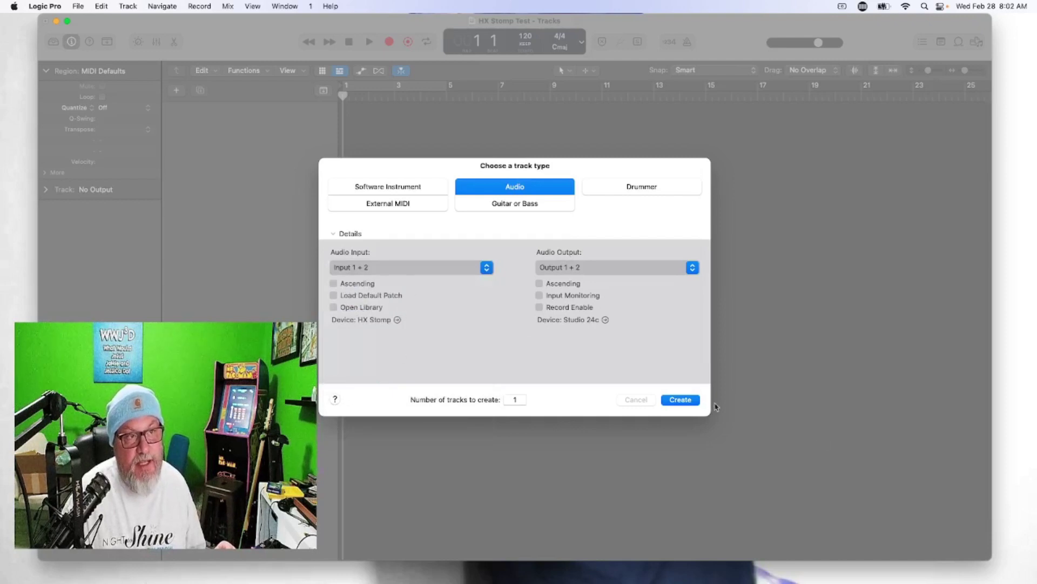
pyautogui.click(680, 400)
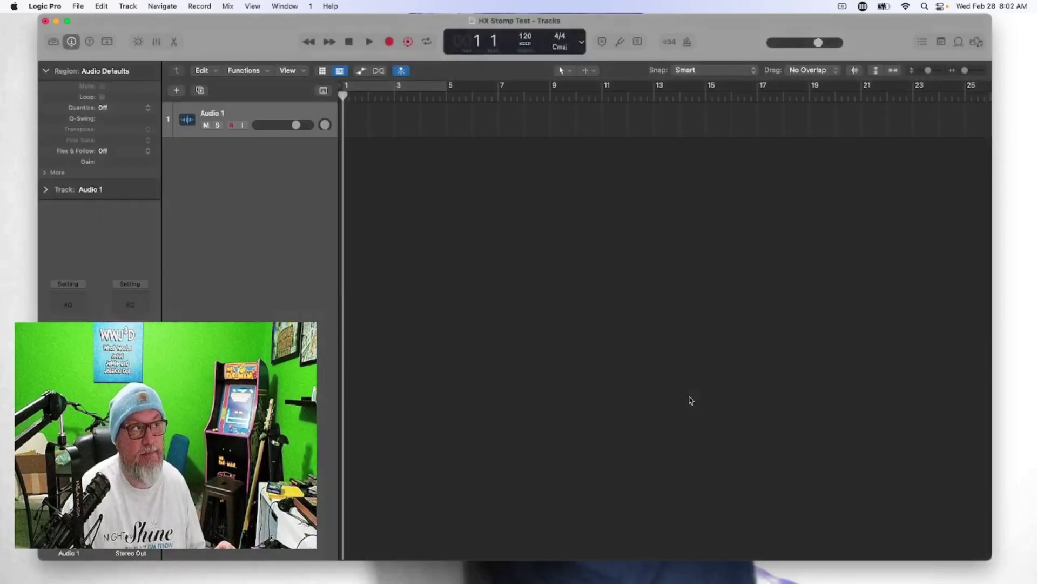
# Enable input monitoring on Audio 1 and record a guitar take, HX Stomp Test#14.
pyautogui.click(242, 125)
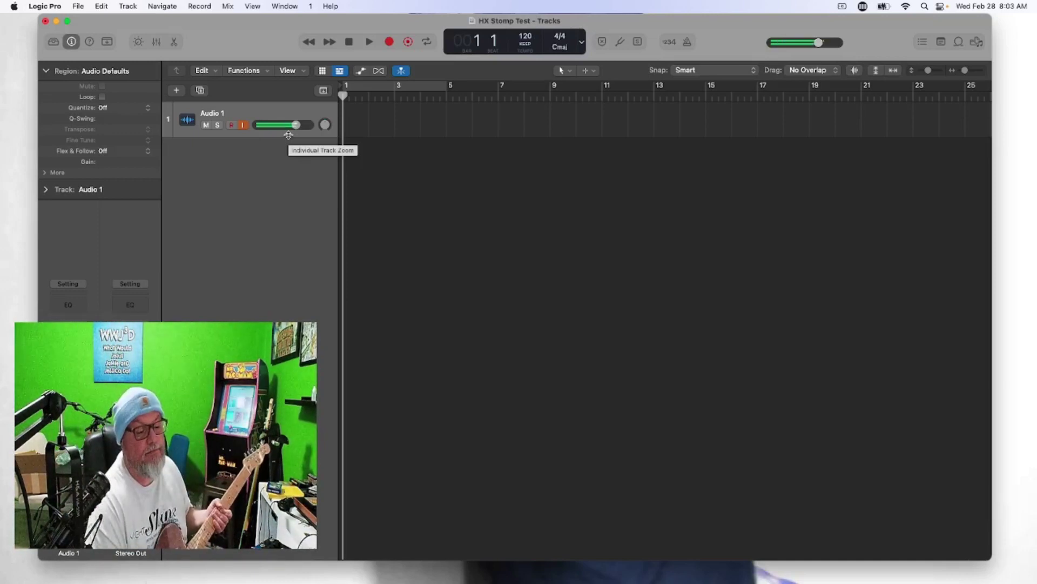
pyautogui.click(390, 43)
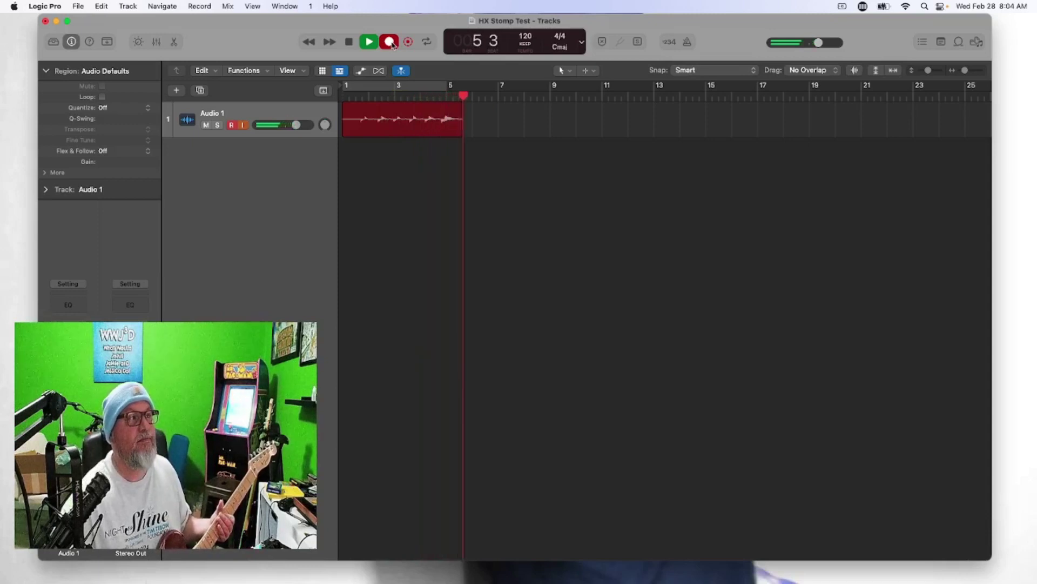
pyautogui.click(348, 42)
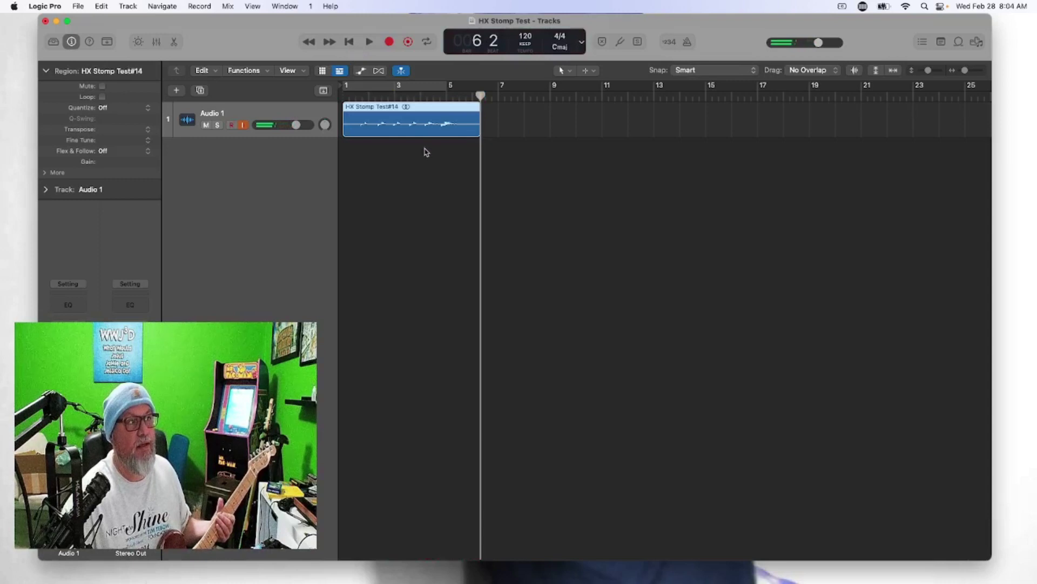
# Delete the HX Stomp Test#14 region from Audio 1, then switch to HX Edit.
pyautogui.doubleClick(420, 129)
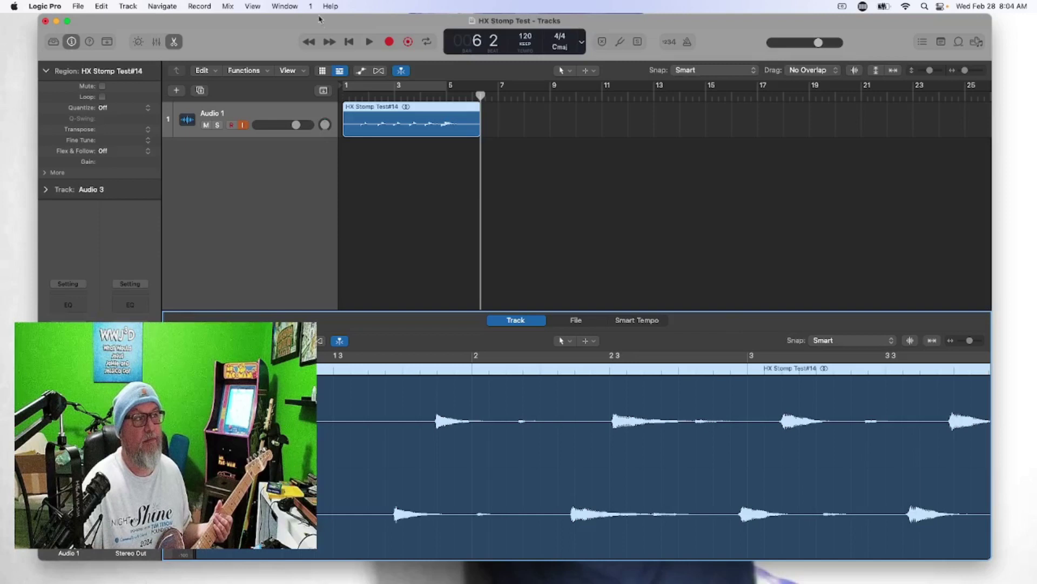
pyautogui.press('super+z')
pyautogui.click(604, 227)
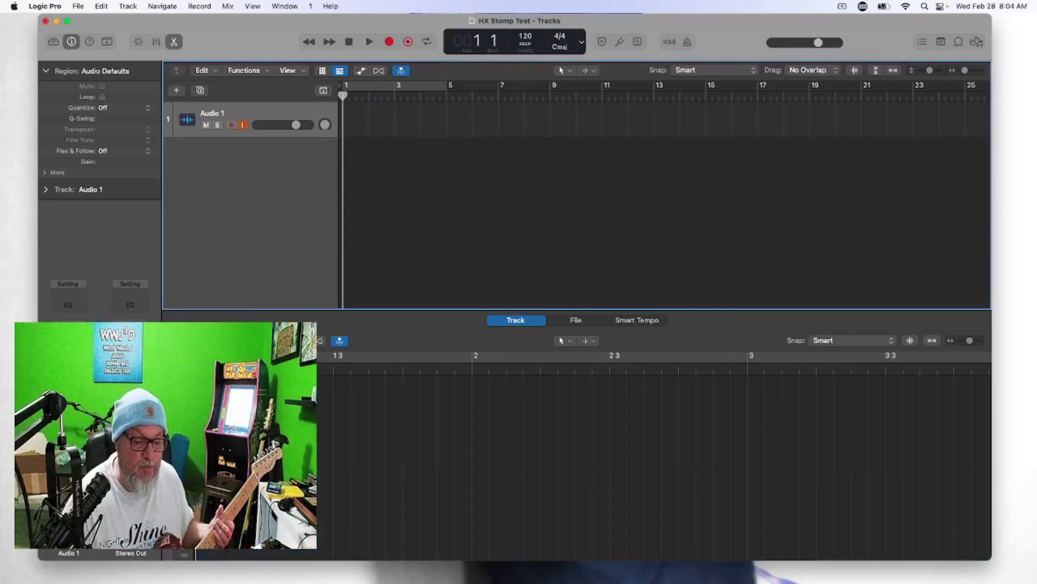
pyautogui.press('super+Tab')
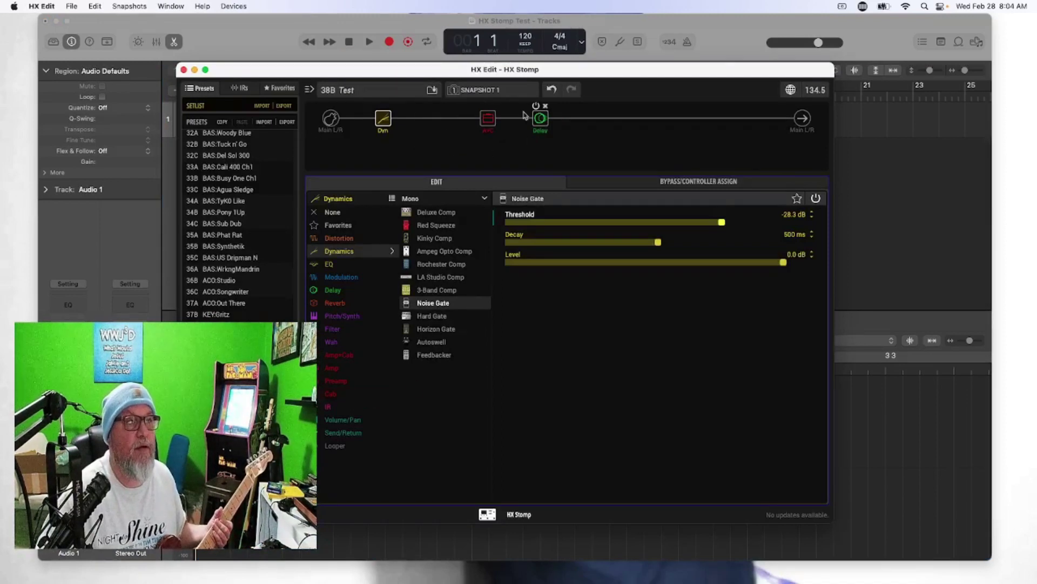
# Load the Tweed Blues Brt amp from Amp+Cab into the empty signal-chain slot.
pyautogui.click(437, 119)
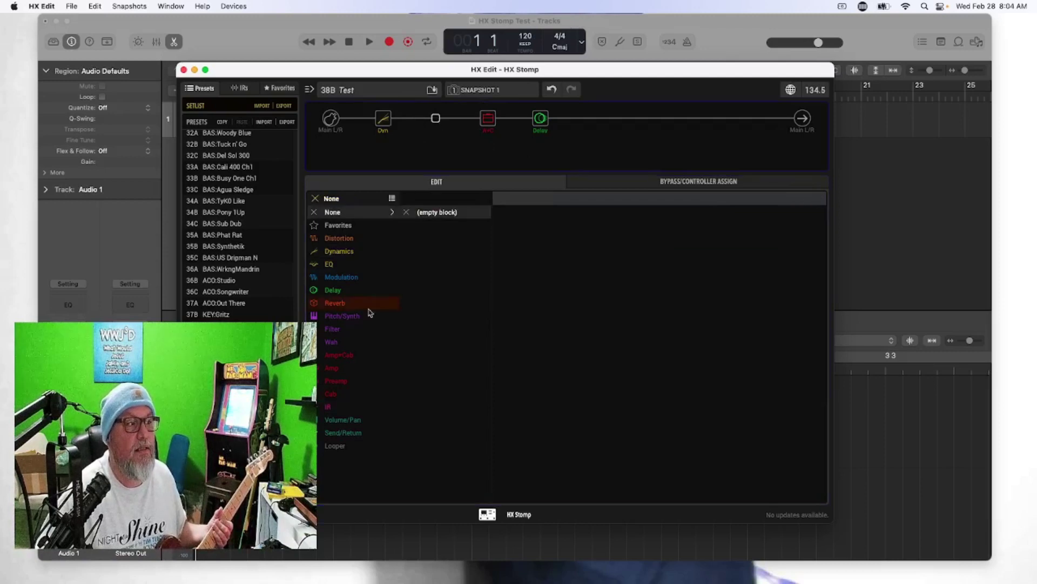
pyautogui.click(351, 354)
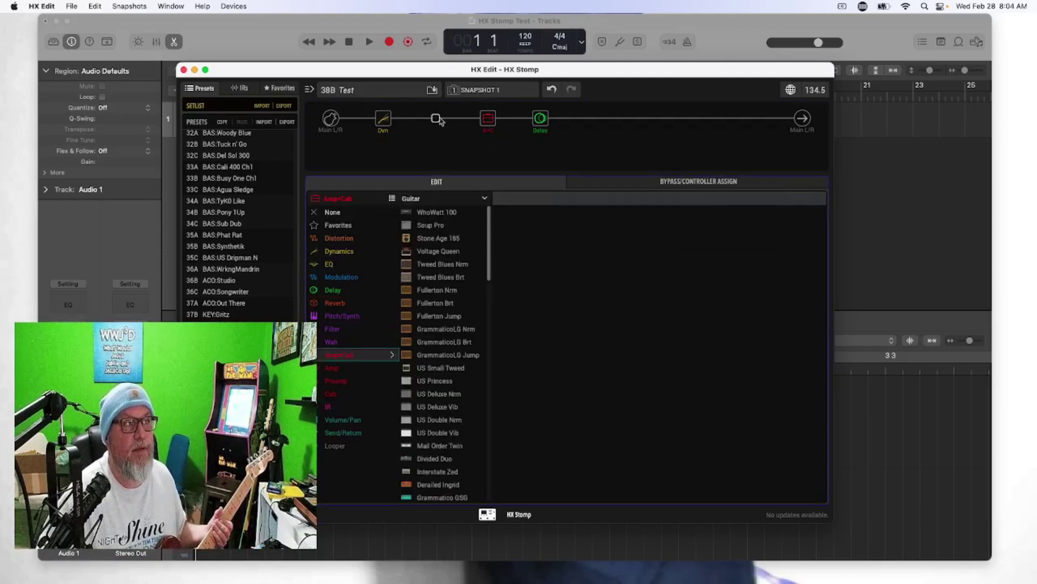
pyautogui.click(440, 276)
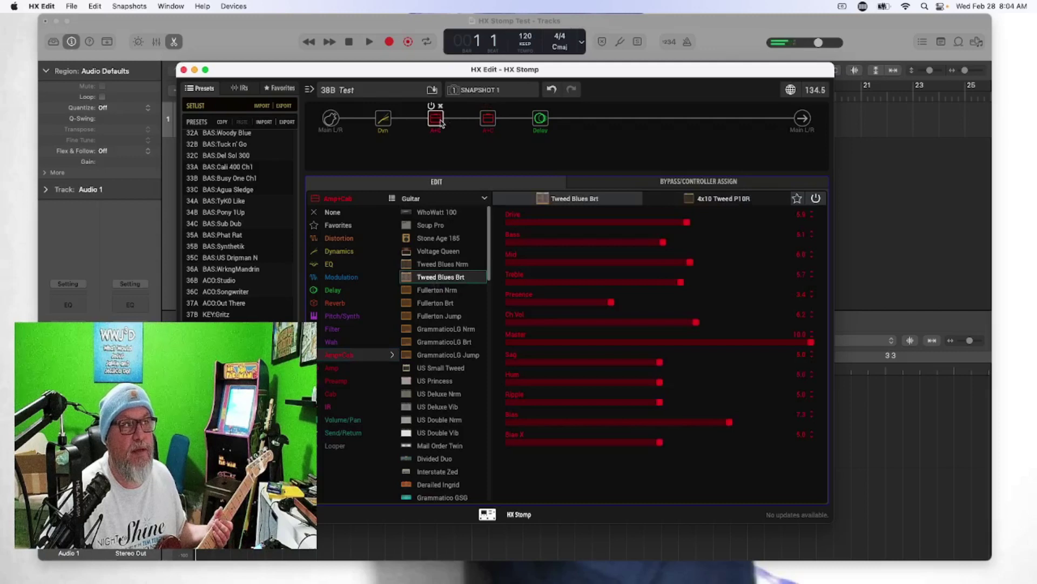
# Move the amp onto a parallel path and route that path to Send L/R.
pyautogui.moveTo(440, 121); pyautogui.dragTo(508, 157)
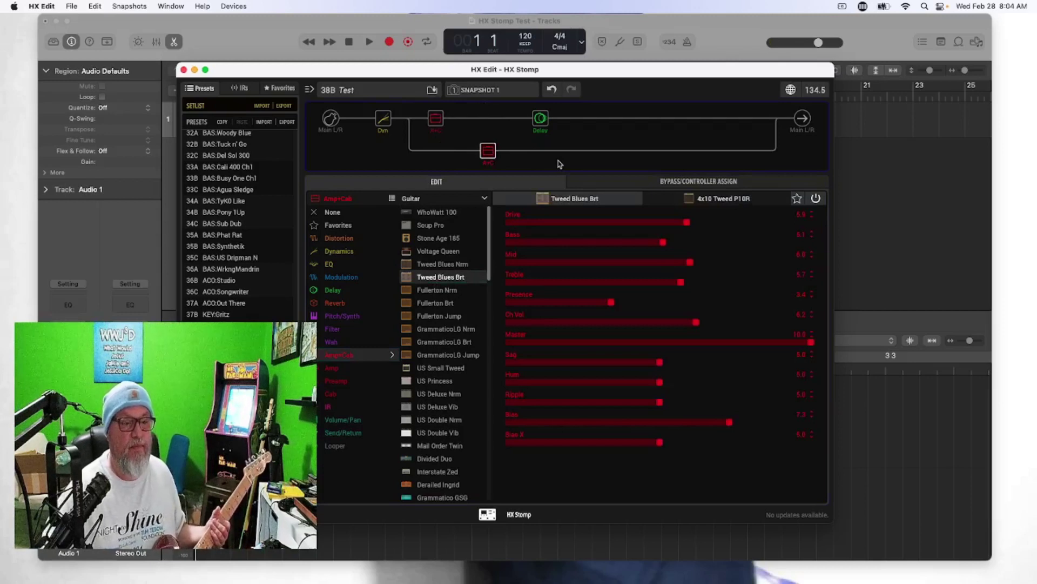
pyautogui.click(776, 130)
pyautogui.moveTo(783, 138); pyautogui.dragTo(801, 150)
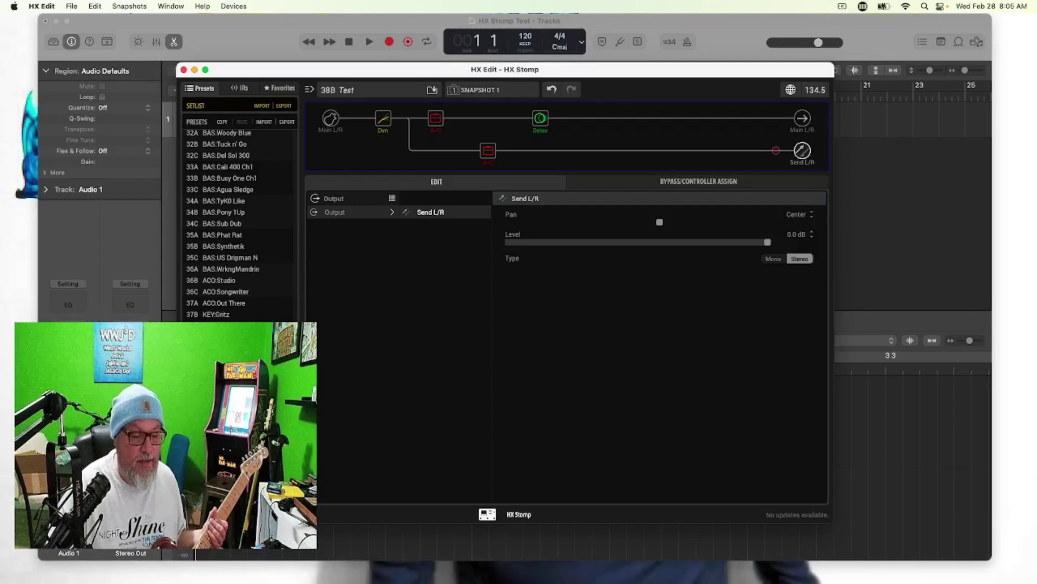
# Back in Logic Pro, delete Audio 1 and recreate an audio track on Input 1 + 2.
pyautogui.click(184, 69)
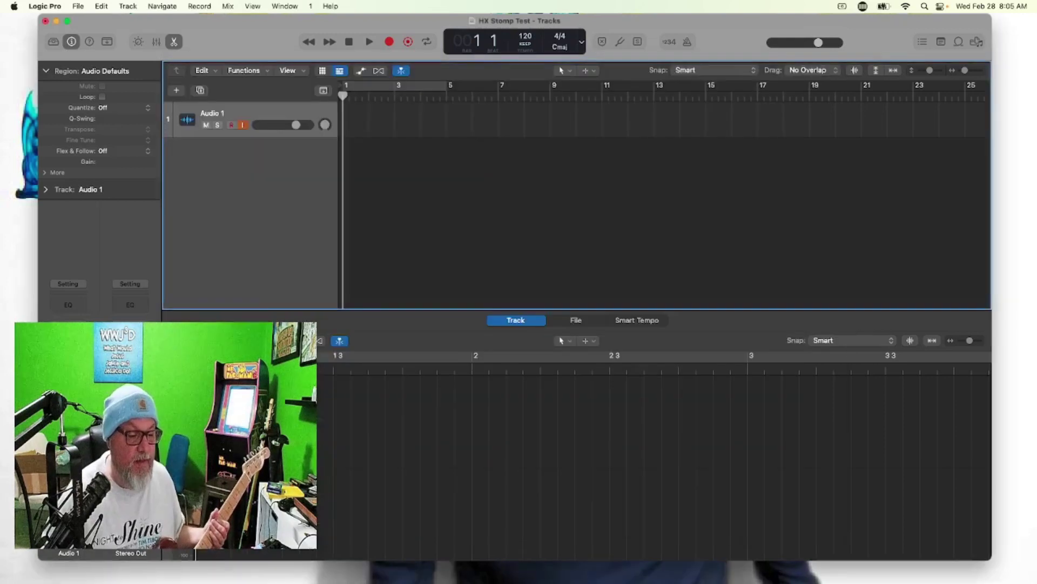
pyautogui.rightClick(260, 113)
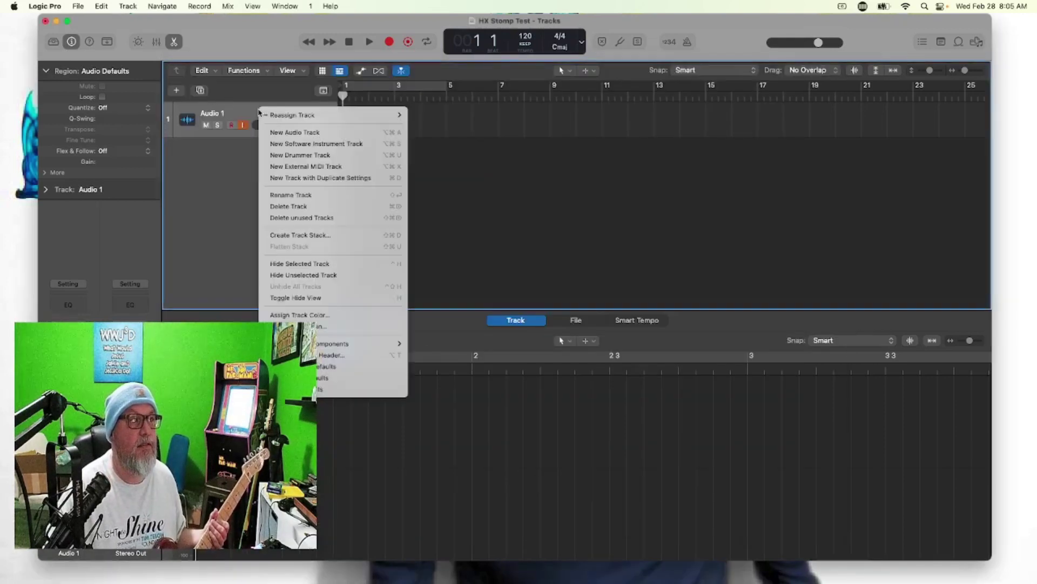
pyautogui.click(317, 207)
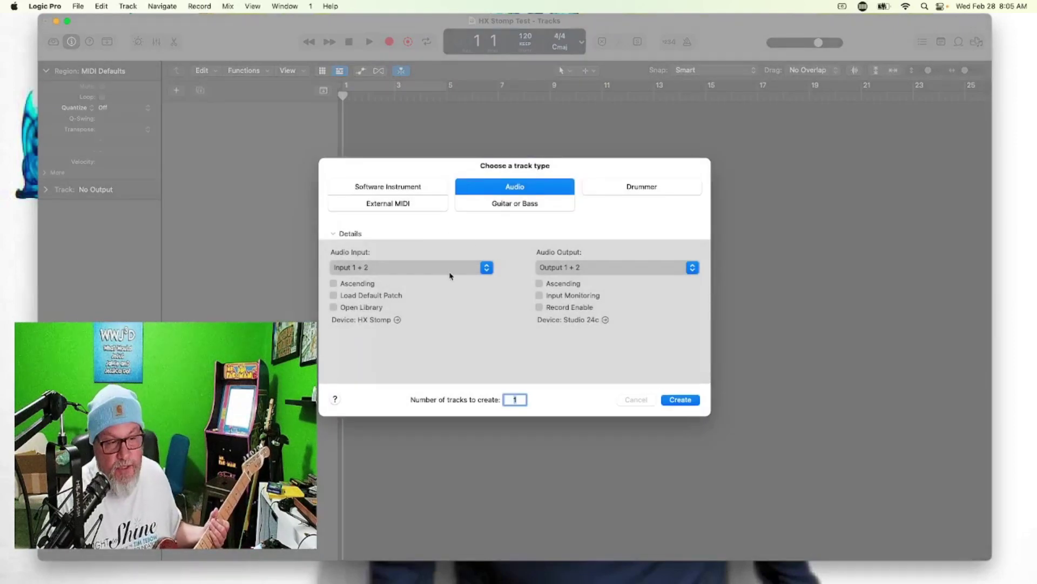
pyautogui.click(692, 403)
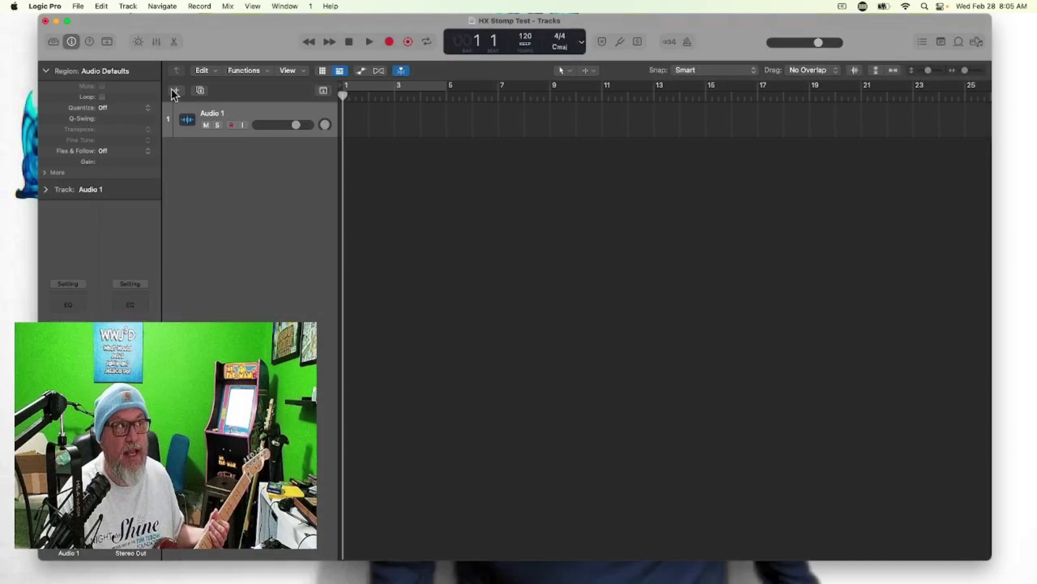
# Add audio track Audio 2 fed from HX Stomp Input 3 + 4.
pyautogui.click(174, 91)
pyautogui.click(457, 272)
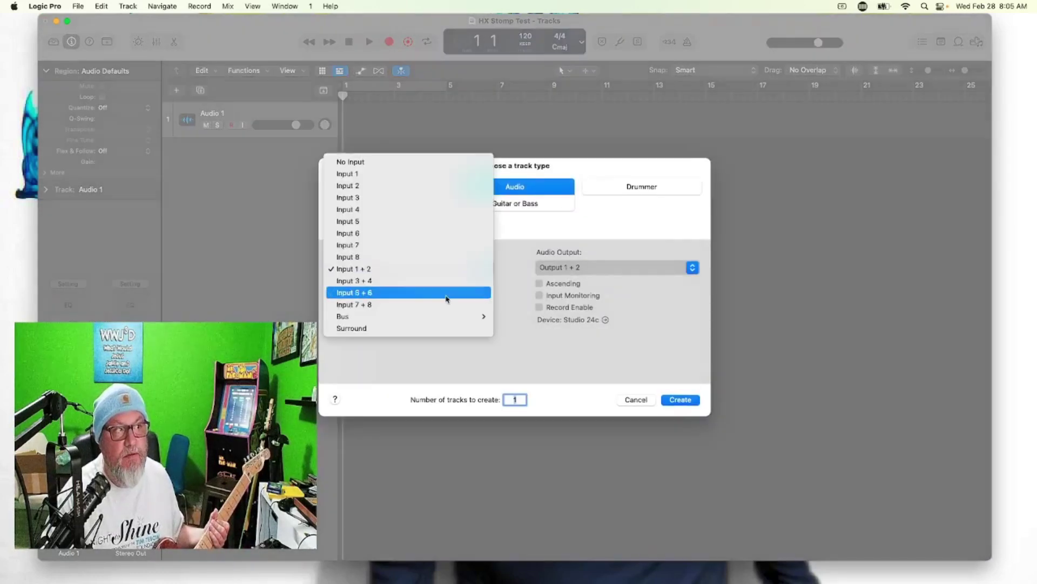
pyautogui.click(431, 281)
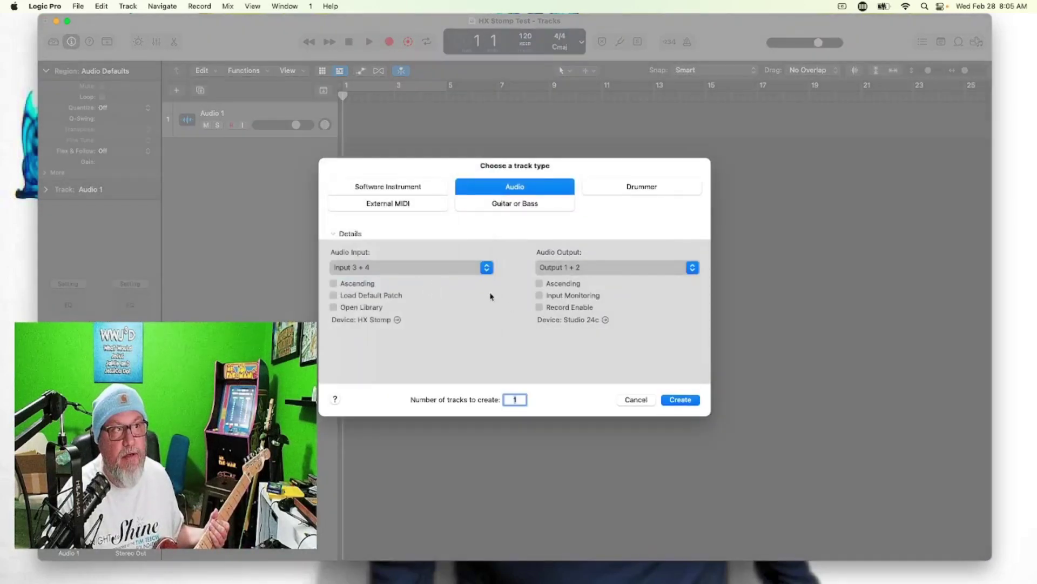
pyautogui.click(679, 400)
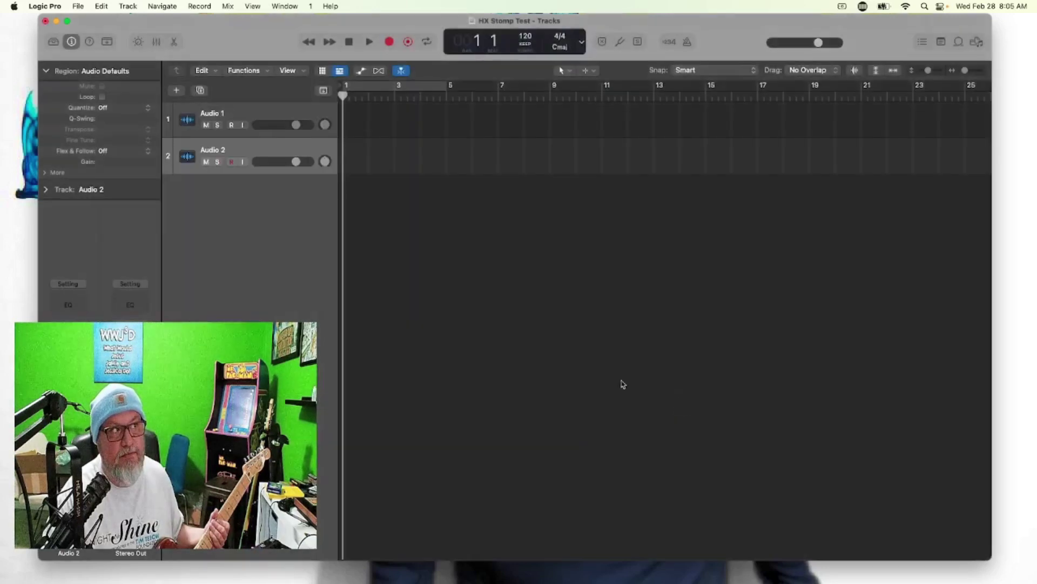
# Add audio track Audio 3 fed from HX Stomp Input 5.
pyautogui.click(177, 91)
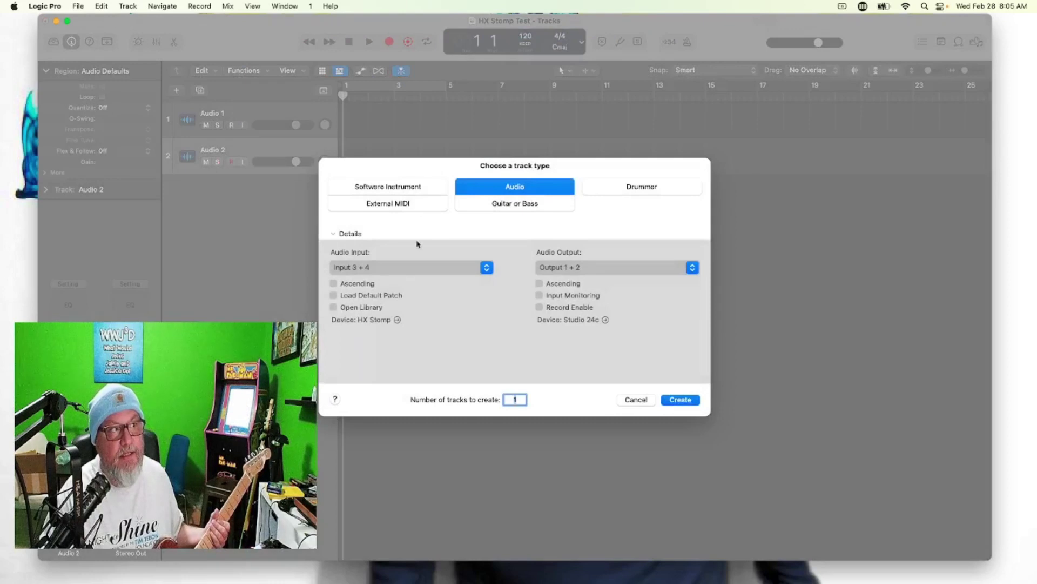
pyautogui.click(418, 269)
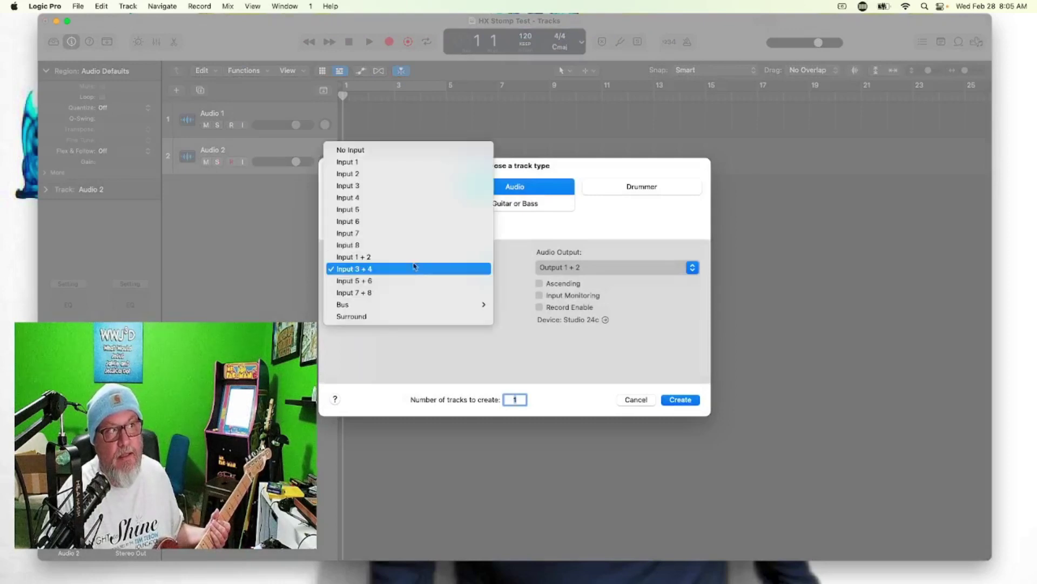
pyautogui.click(401, 216)
pyautogui.click(670, 402)
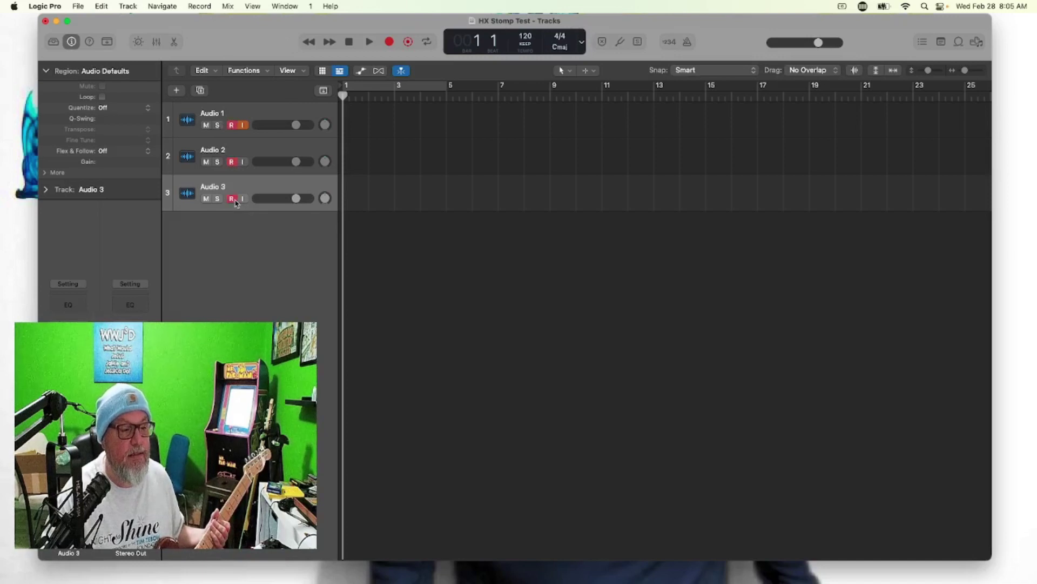
# Record one take onto all three tracks, producing HX Stomp Test#14, #15 and #16.
pyautogui.click(232, 200)
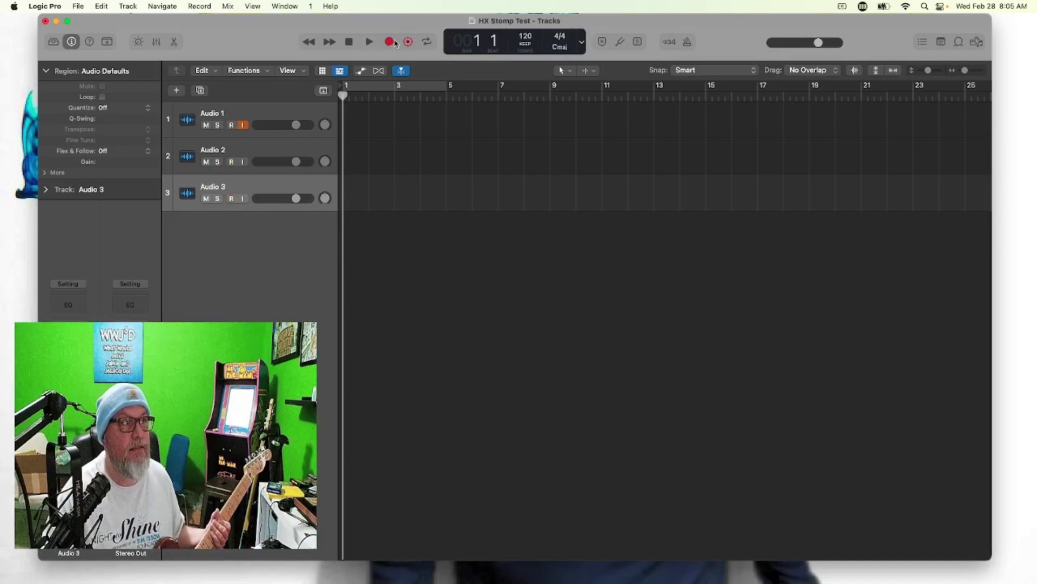
pyautogui.click(389, 42)
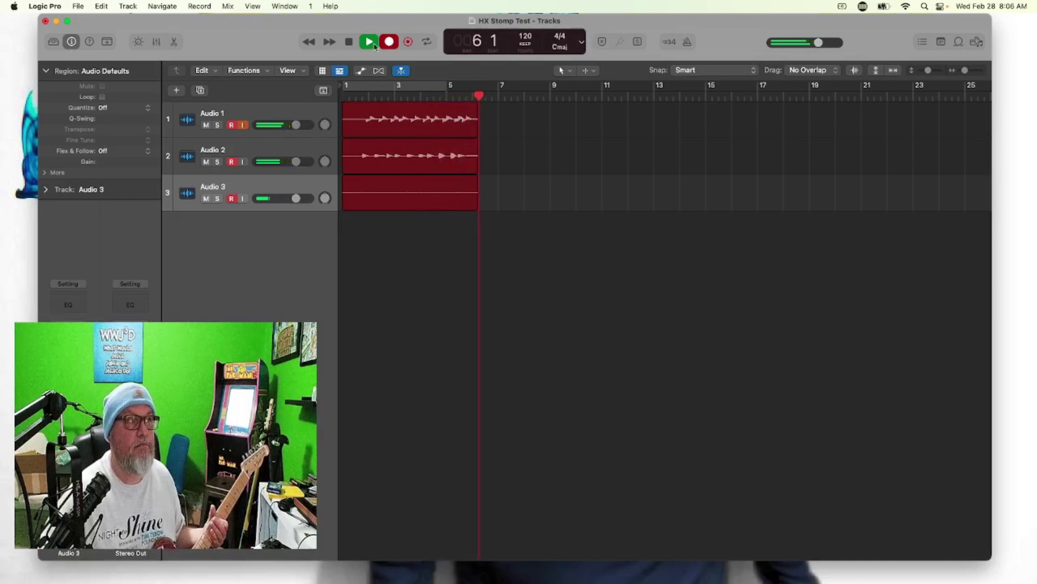
pyautogui.click(349, 41)
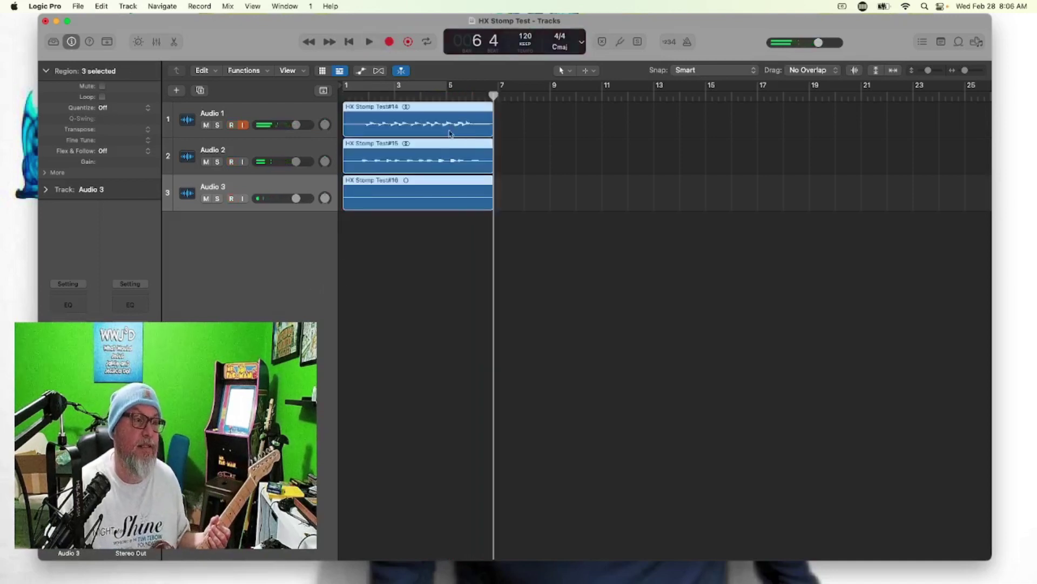
# View HX Stomp Test#14, #15 and #16 in the audio editor, then return the playhead to start.
pyautogui.moveTo(421, 120); pyautogui.dragTo(421, 120)
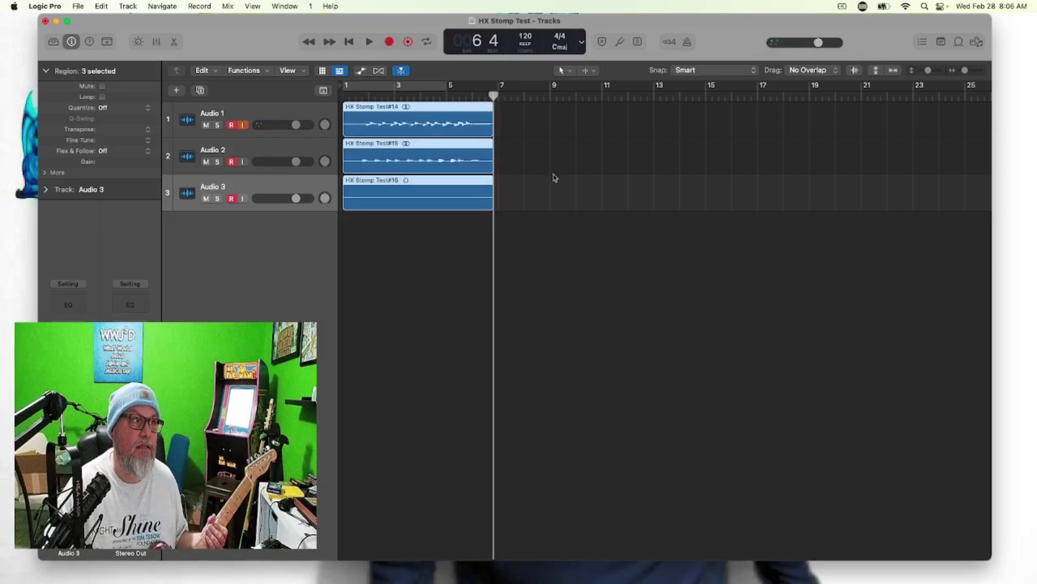
pyautogui.click(560, 204)
pyautogui.doubleClick(454, 120)
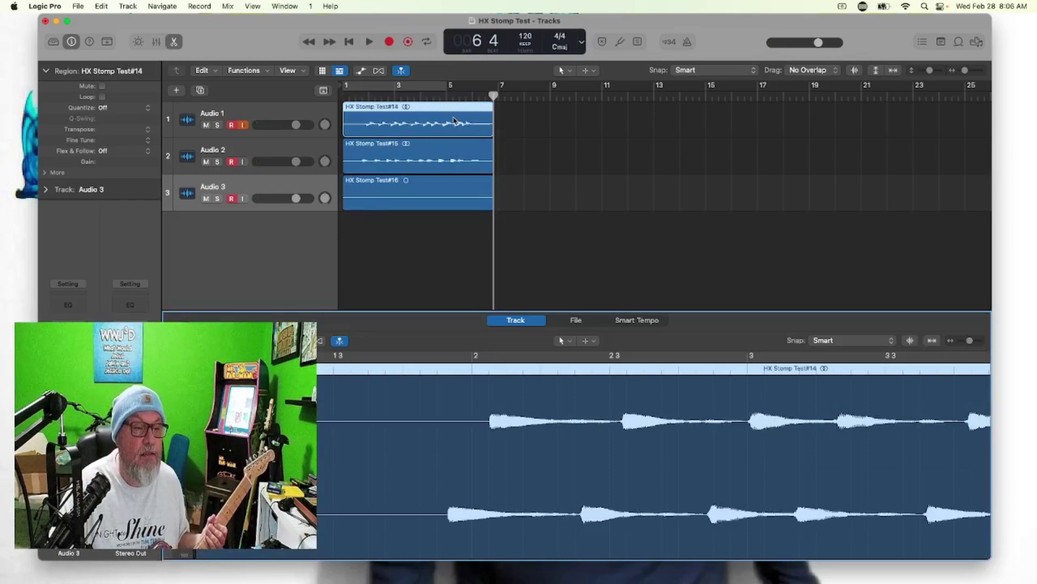
pyautogui.click(439, 160)
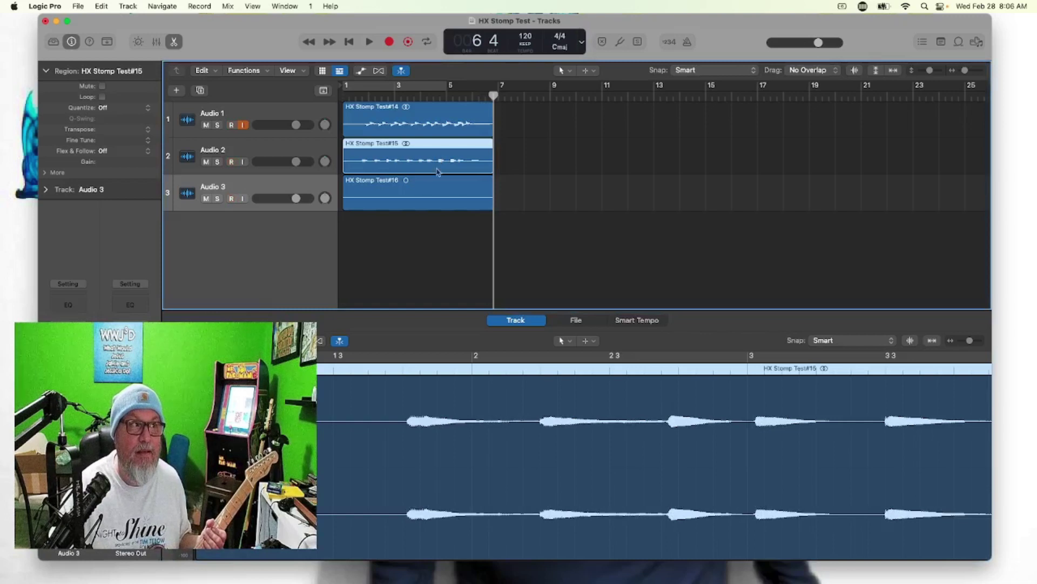
pyautogui.click(429, 202)
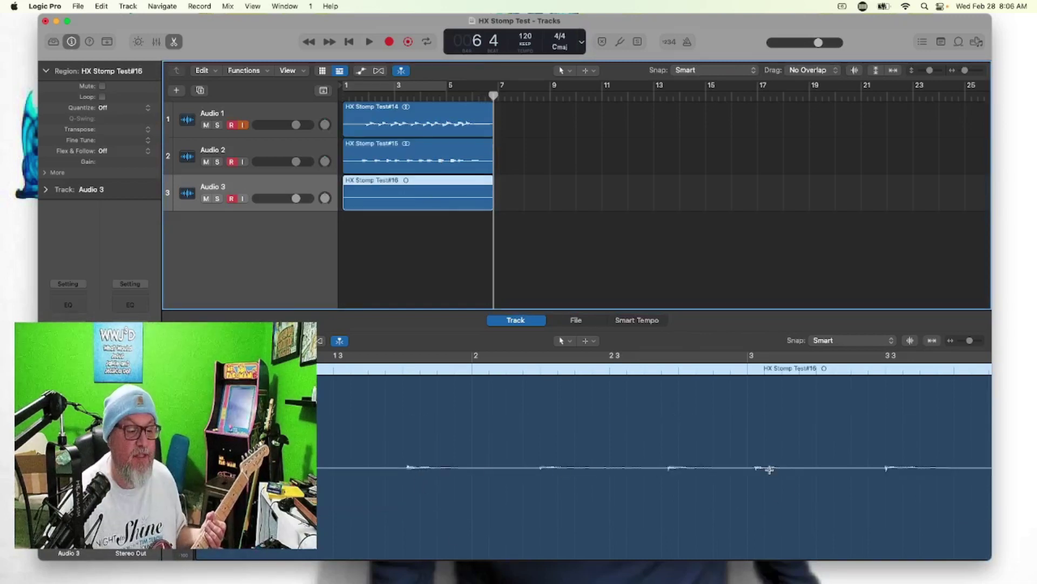
pyautogui.press('Return')
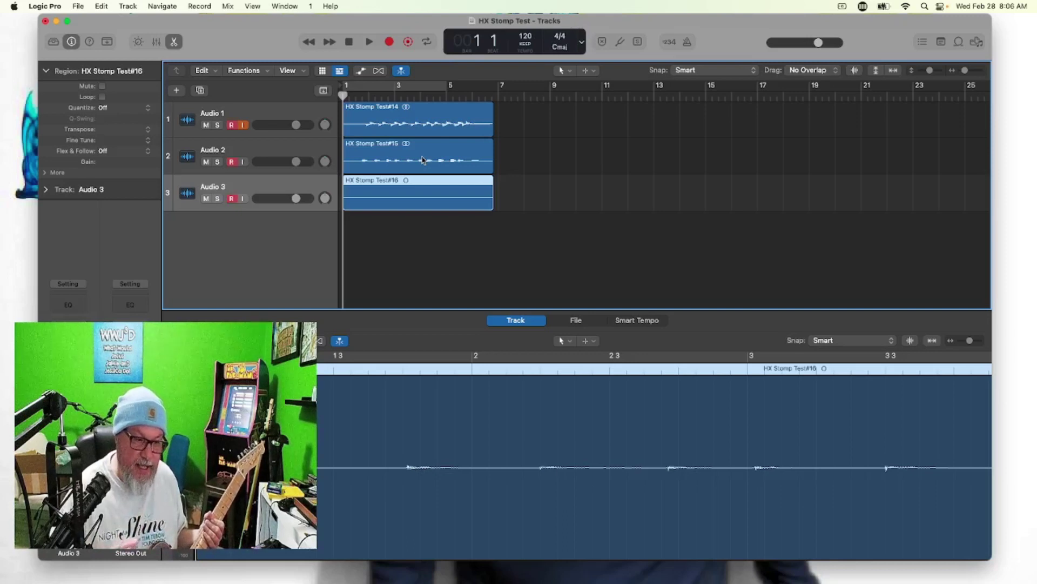
# Create audio track Audio 1 fed from HX Stomp Input 1.
pyautogui.click(454, 227)
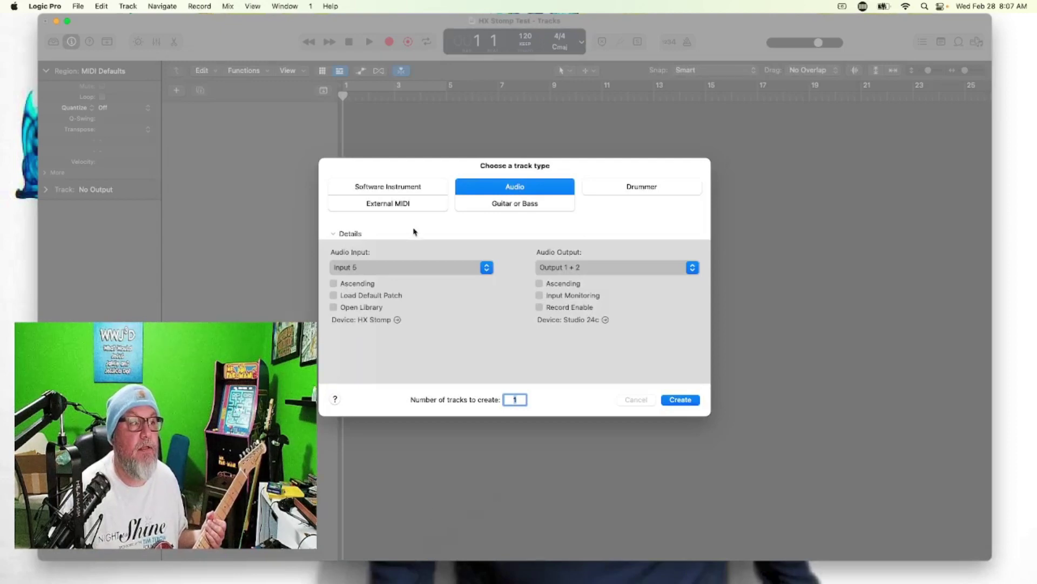
pyautogui.click(403, 268)
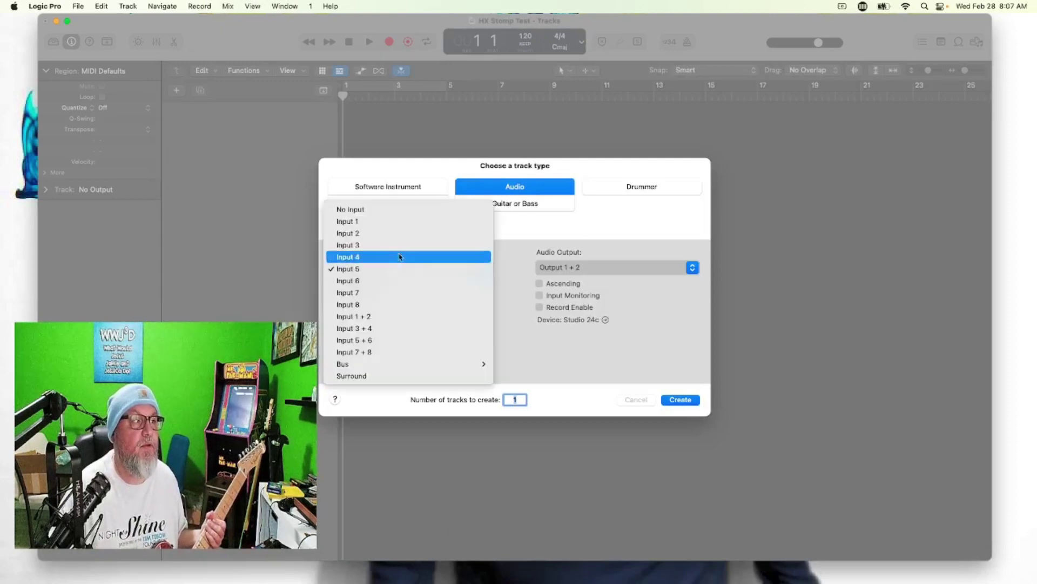
pyautogui.click(394, 223)
pyautogui.click(678, 398)
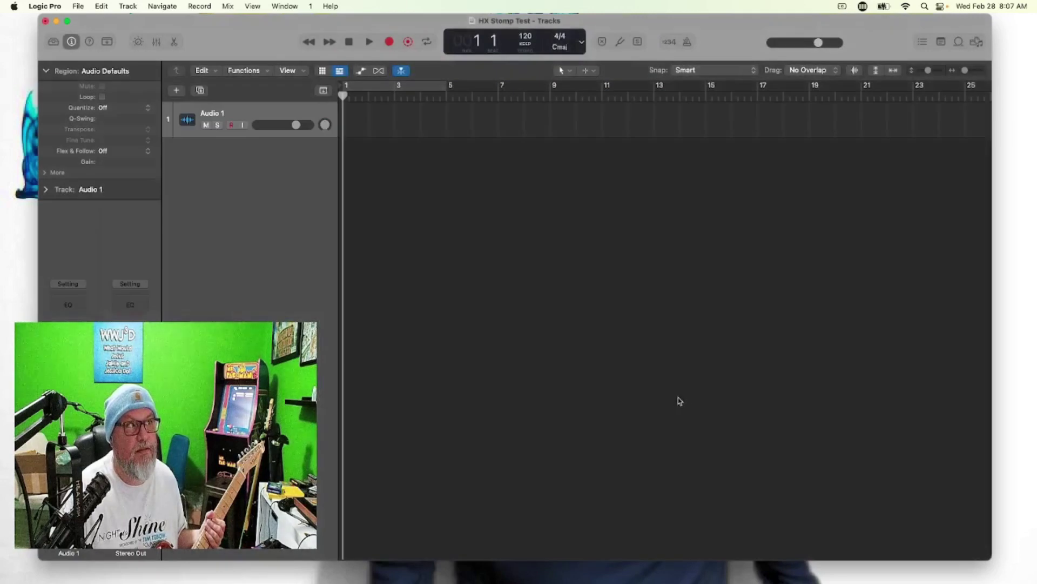
# Add audio track Audio 2 fed from HX Stomp Input 2.
pyautogui.click(176, 91)
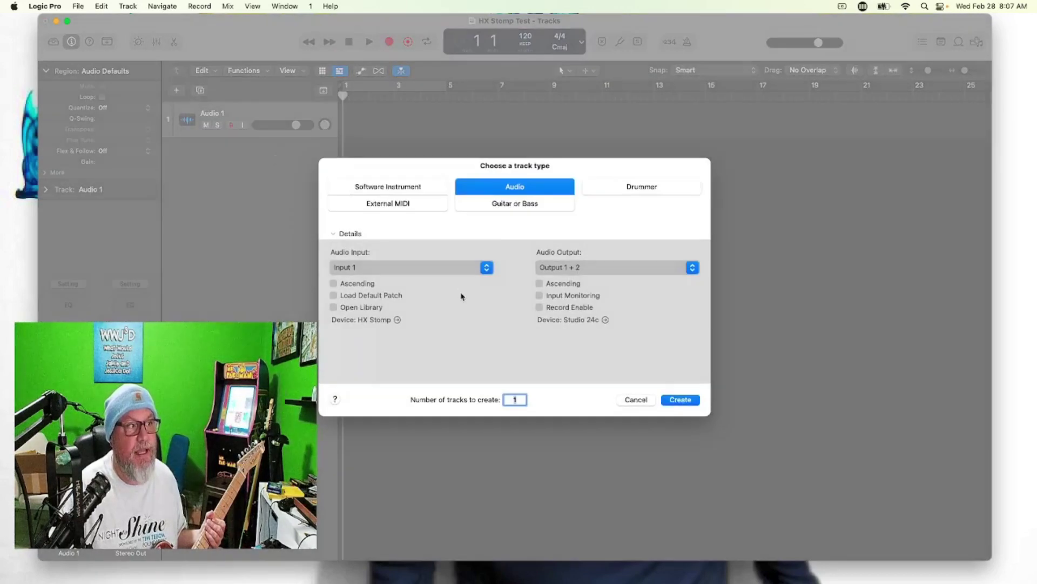
pyautogui.click(441, 276)
pyautogui.click(437, 281)
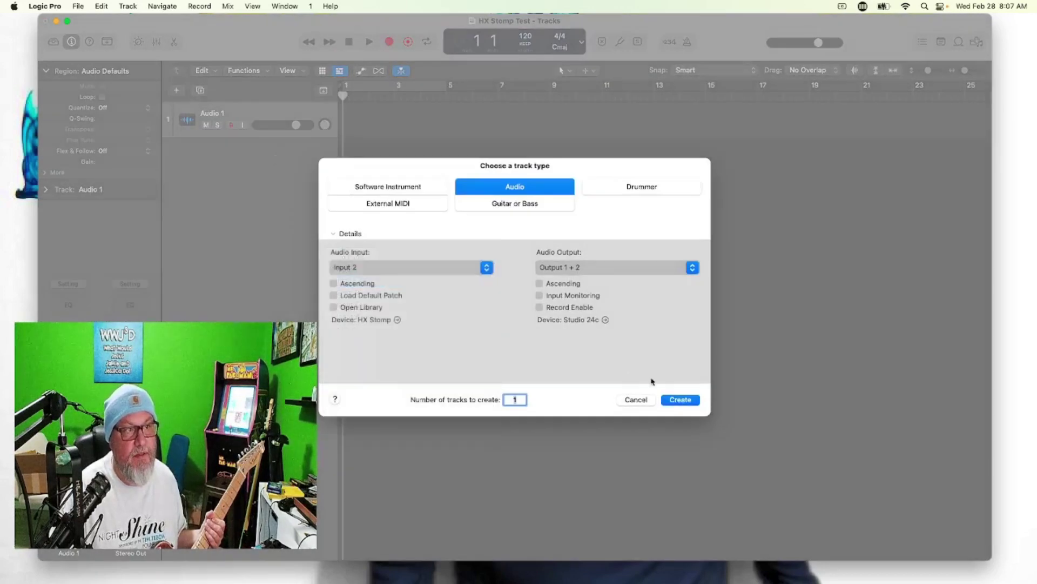
pyautogui.click(680, 398)
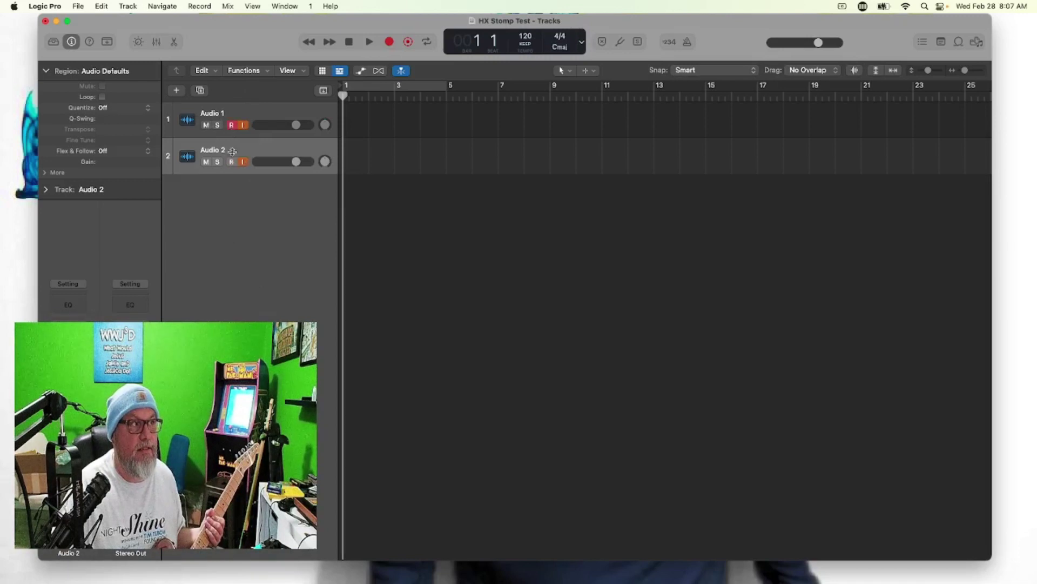
# Record a short take onto both tracks, creating HX Stomp Test#17 and #18.
pyautogui.click(390, 42)
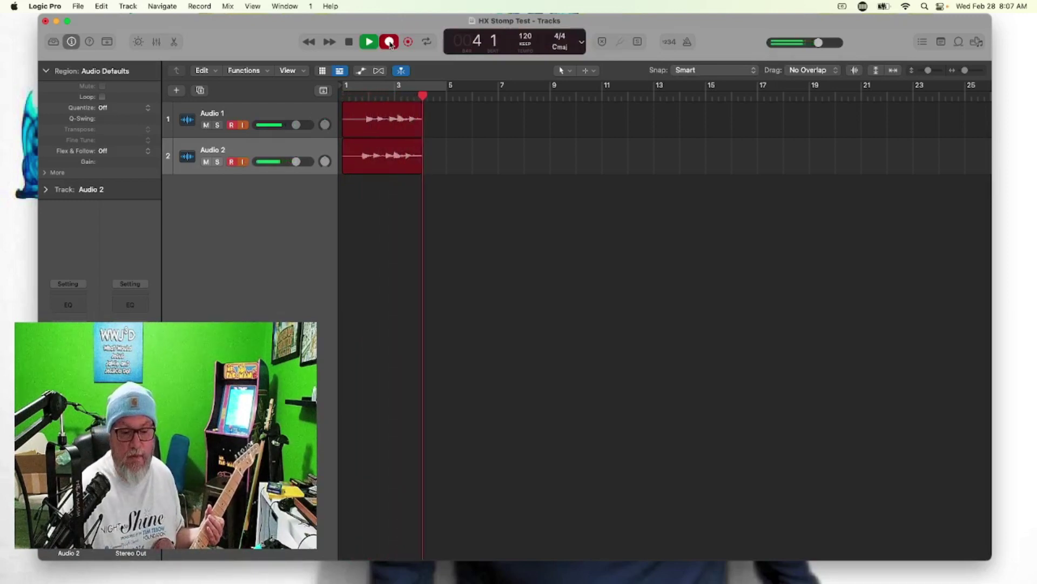
pyautogui.click(348, 40)
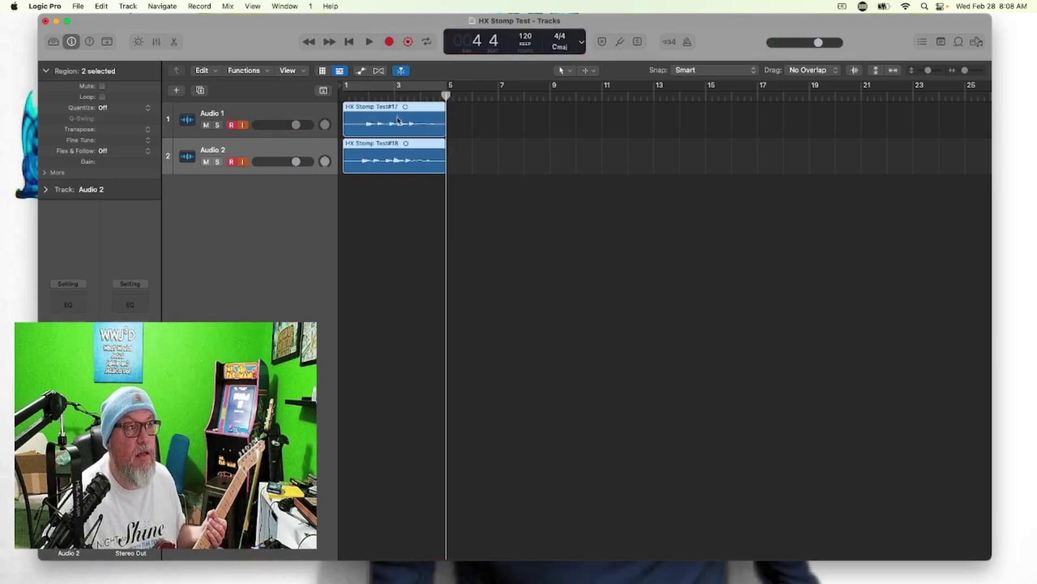
# Select the HX Stomp Test#18 region on Audio 2 and open it in the Audio Track Editor.
pyautogui.click(393, 215)
pyautogui.click(382, 161)
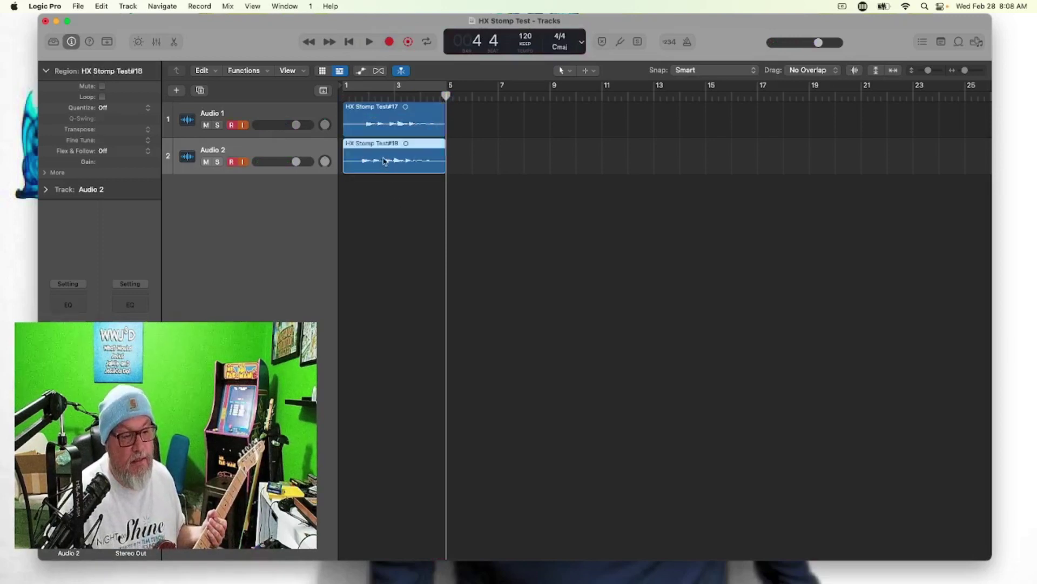
pyautogui.doubleClick(384, 160)
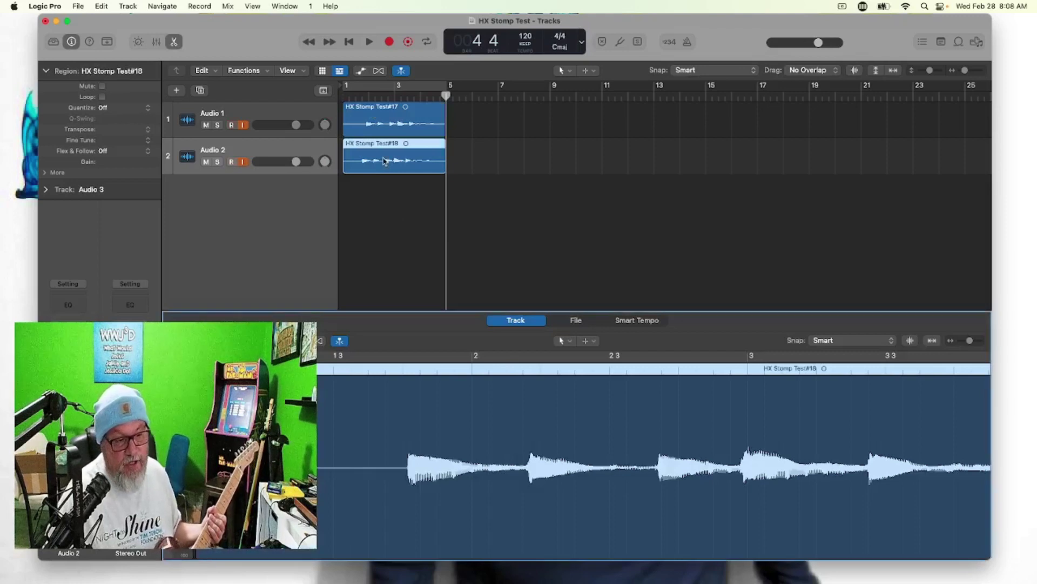